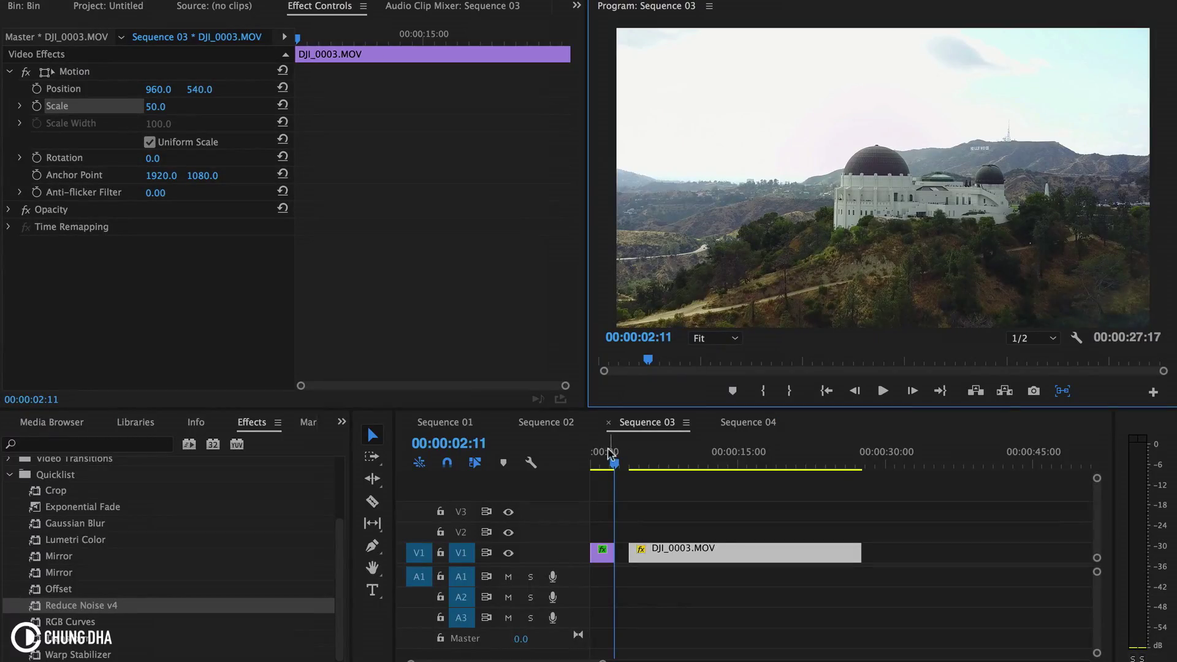
# Play the drone clip from the start of the sequence to review it
pyautogui.moveTo(607, 465); pyautogui.dragTo(583, 467)
pyautogui.press('space')
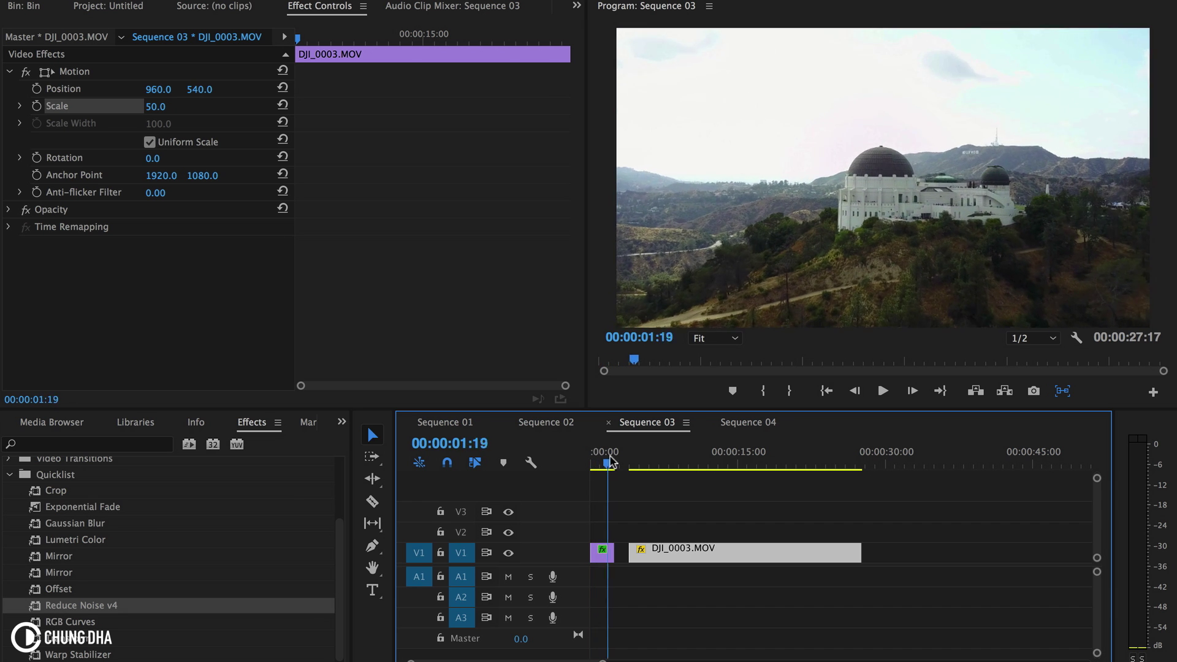
pyautogui.click(583, 462)
pyautogui.press('space')
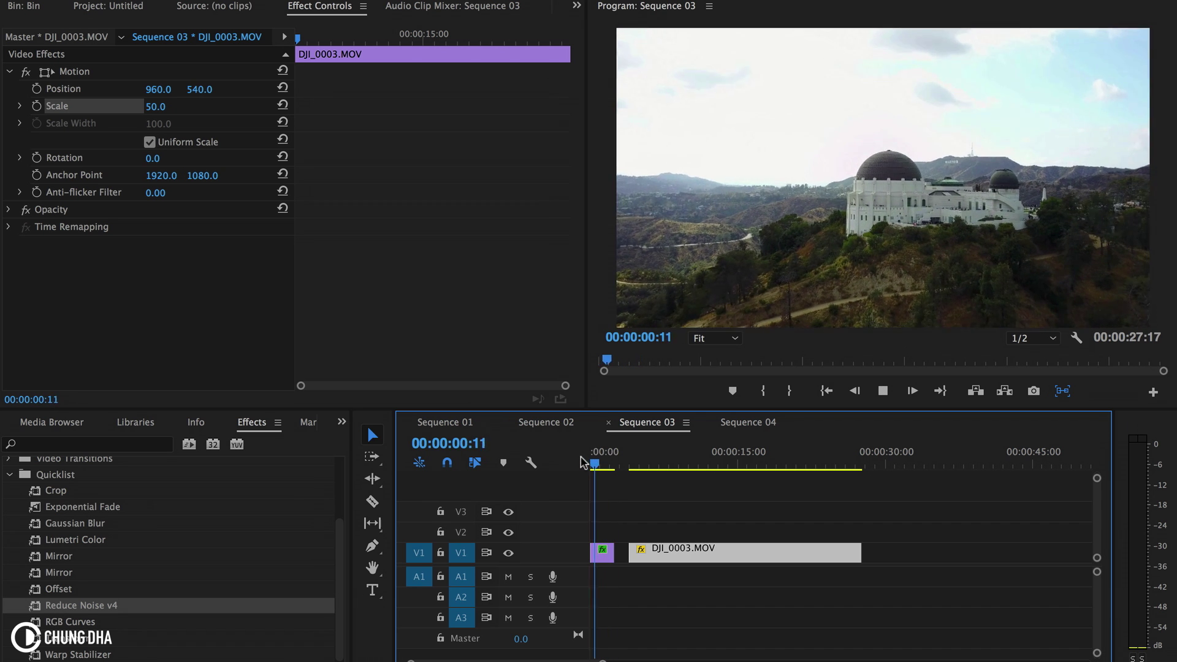
pyautogui.press('space')
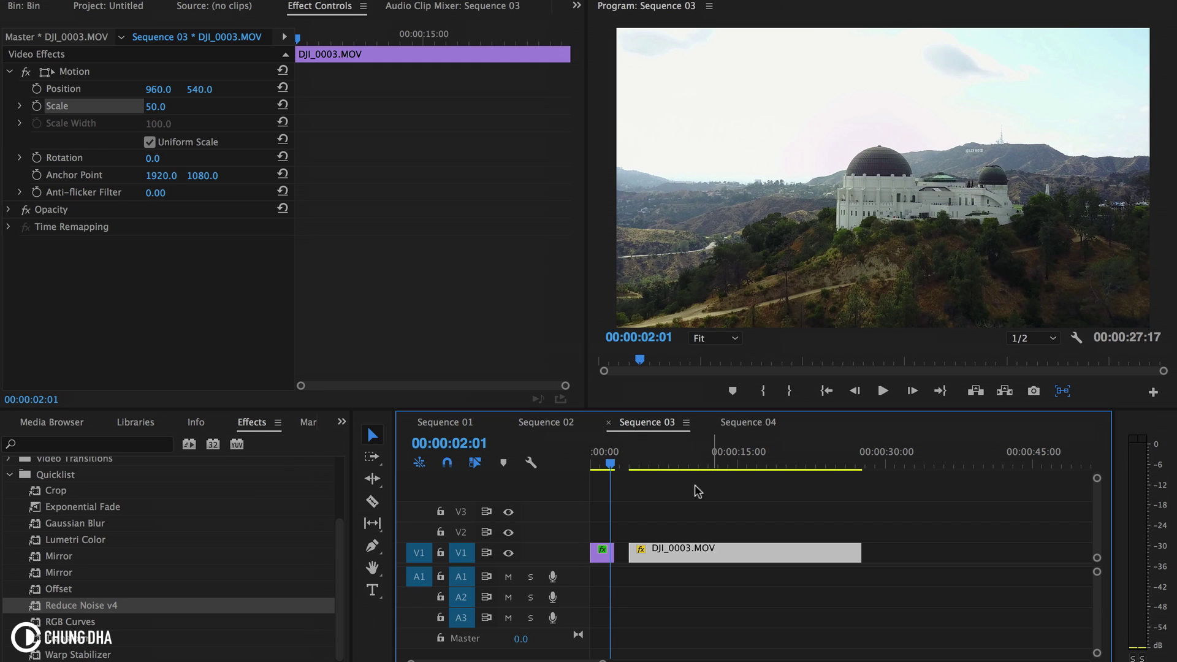
# Scrub back and forth through the first fifteen seconds of the drone clip
pyautogui.moveTo(613, 467); pyautogui.dragTo(860, 467)
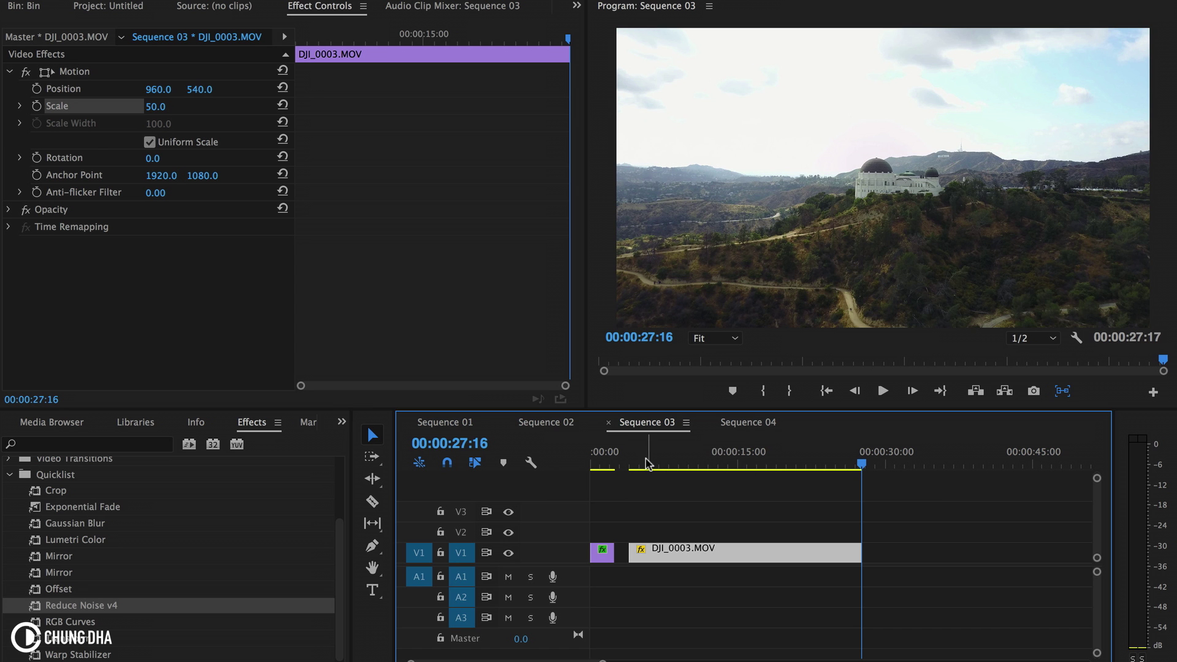
pyautogui.moveTo(631, 466); pyautogui.dragTo(846, 467)
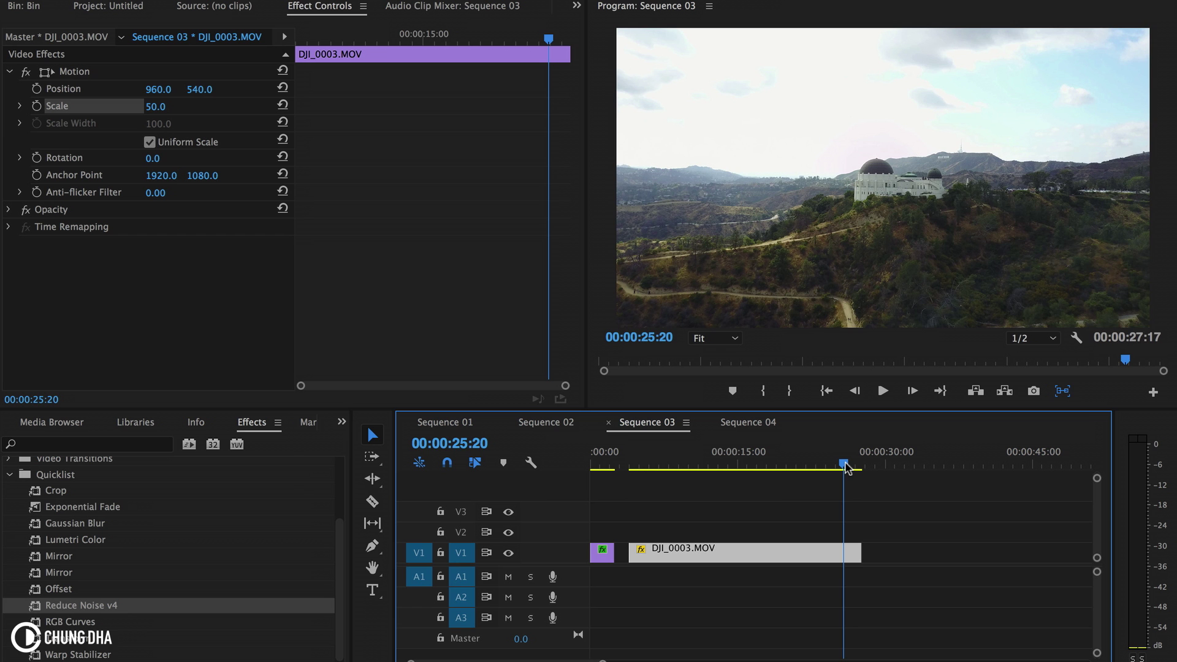
pyautogui.moveTo(696, 464)
pyautogui.mouseDown()
pyautogui.moveTo(639, 463)
pyautogui.moveTo(788, 461)
pyautogui.moveTo(678, 455)
pyautogui.mouseUp()
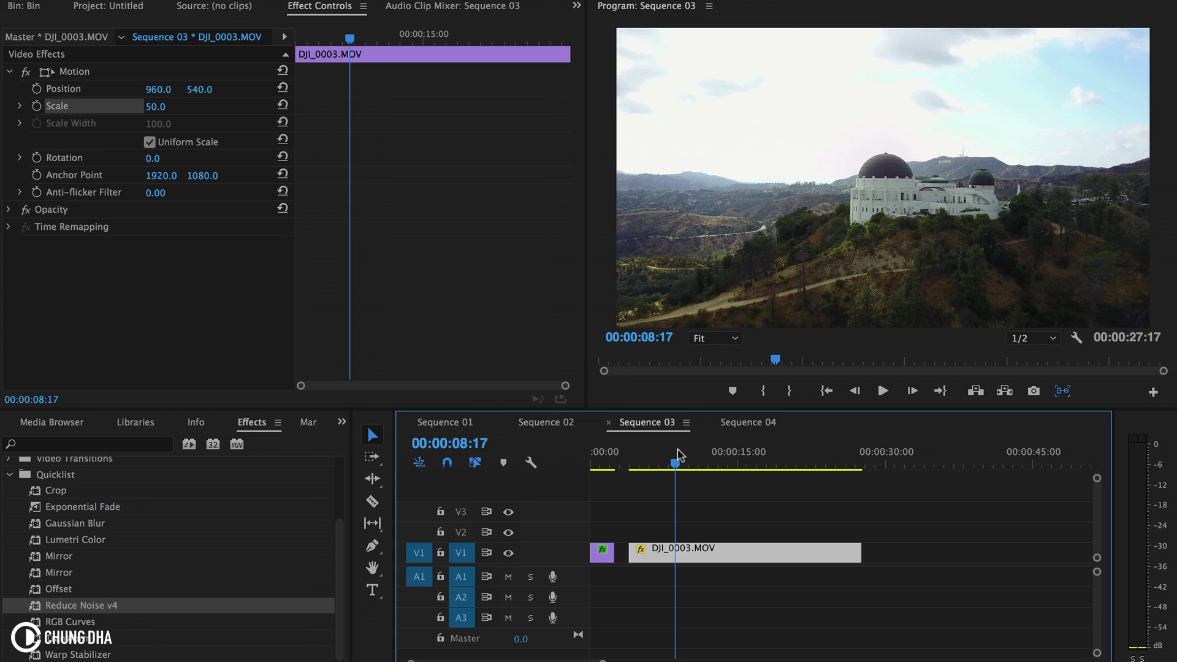
pyautogui.moveTo(678, 455); pyautogui.dragTo(760, 458)
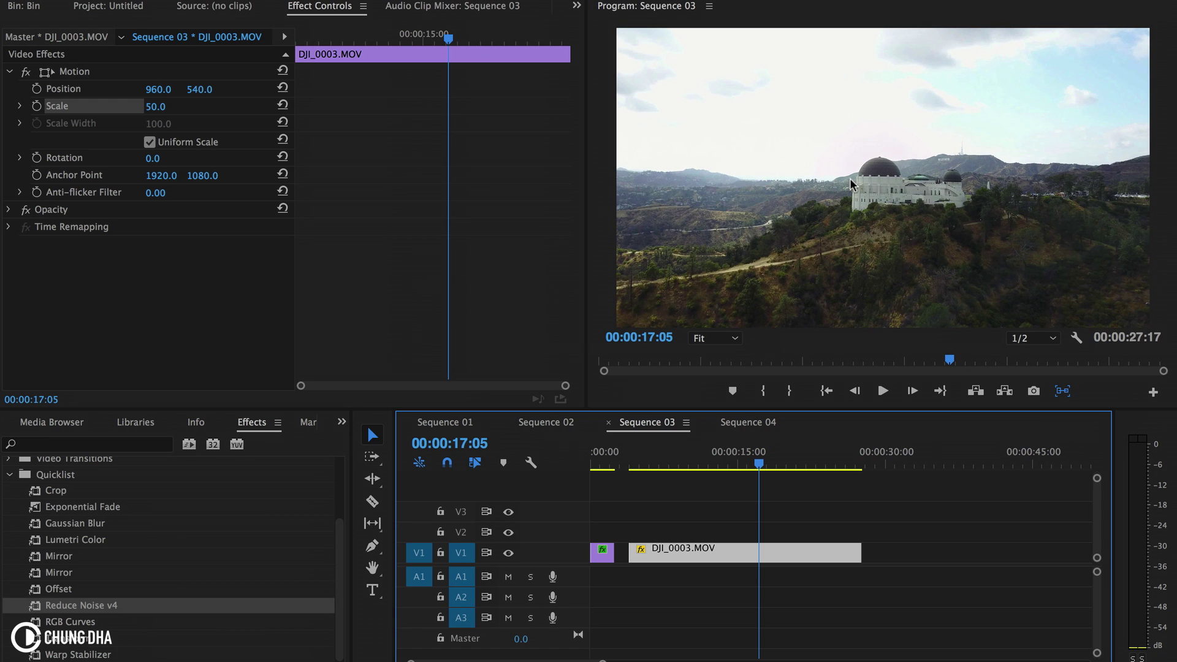
pyautogui.moveTo(608, 461)
pyautogui.mouseDown()
pyautogui.moveTo(593, 461)
pyautogui.moveTo(621, 463)
pyautogui.moveTo(597, 468)
pyautogui.mouseUp()
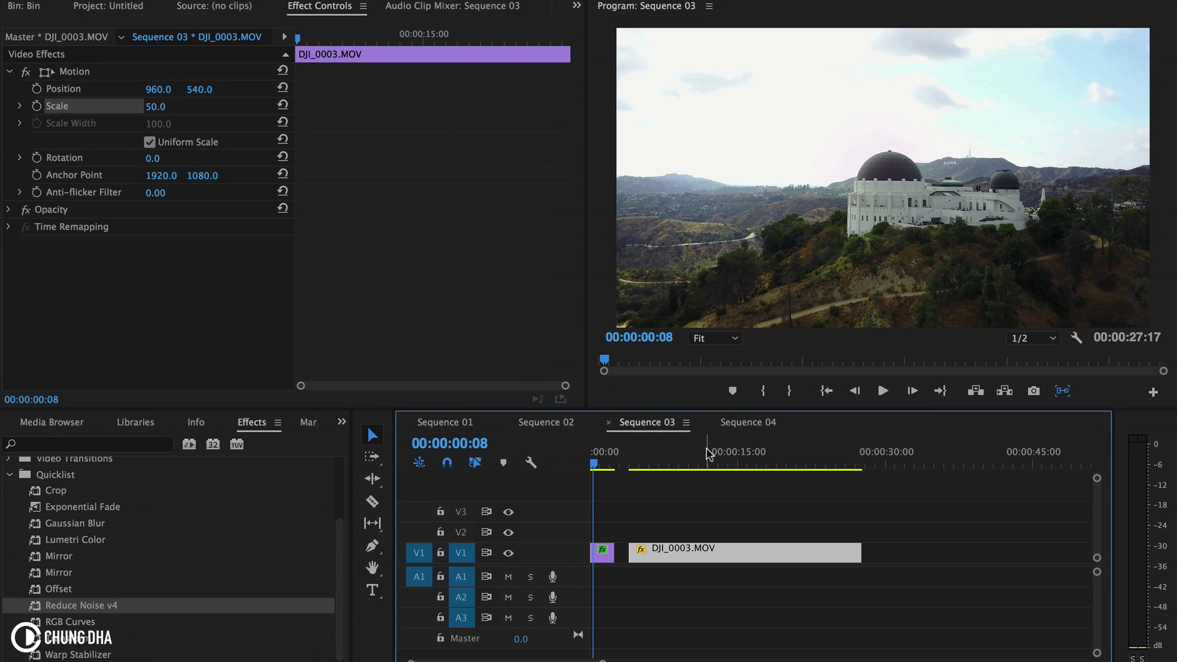
pyautogui.moveTo(597, 458); pyautogui.dragTo(678, 455)
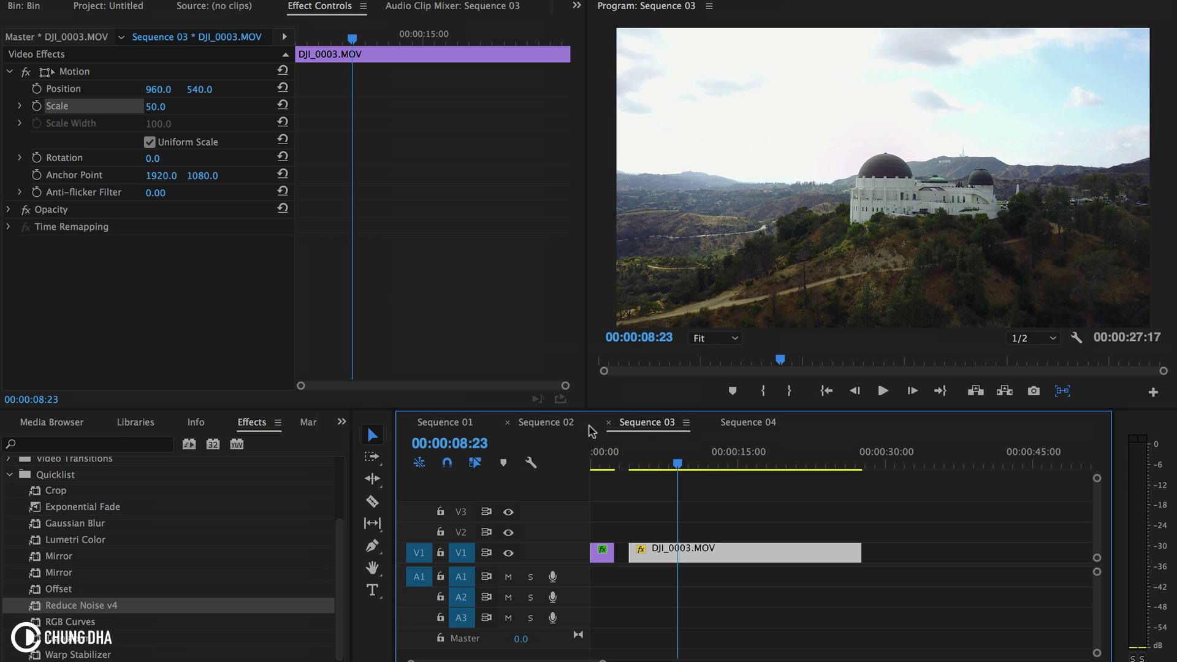
pyautogui.moveTo(653, 464); pyautogui.dragTo(844, 442)
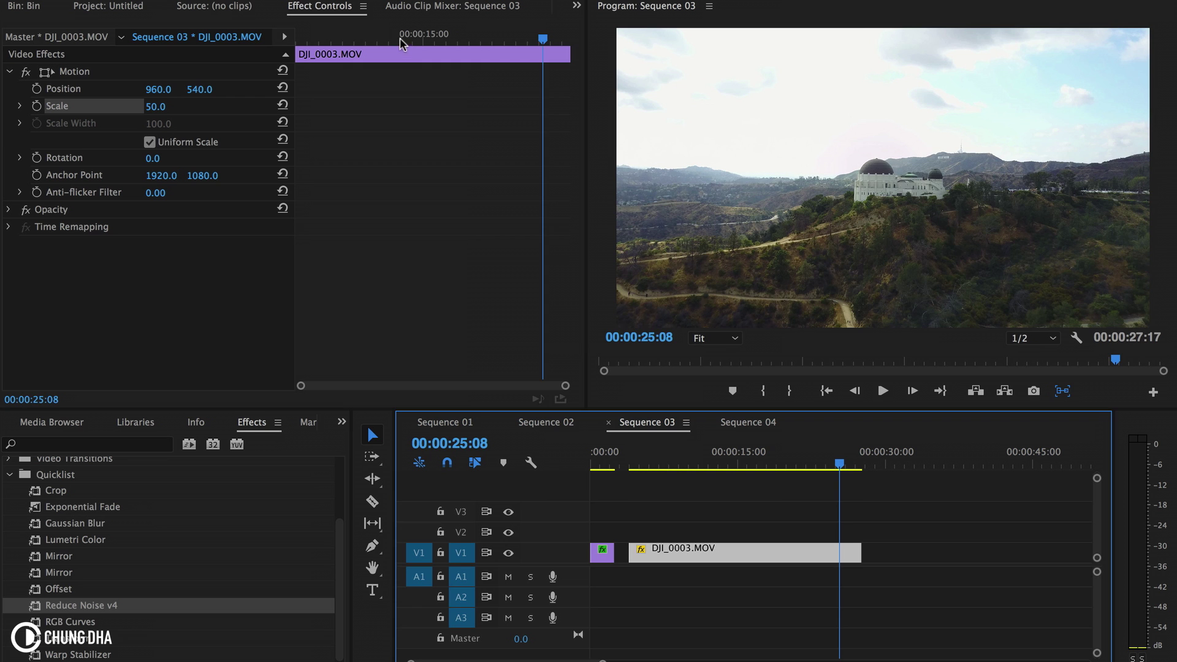
# Add a Scale keyframe at the clip start and a Scale 100 keyframe near the end
pyautogui.moveTo(393, 35); pyautogui.dragTo(297, 41)
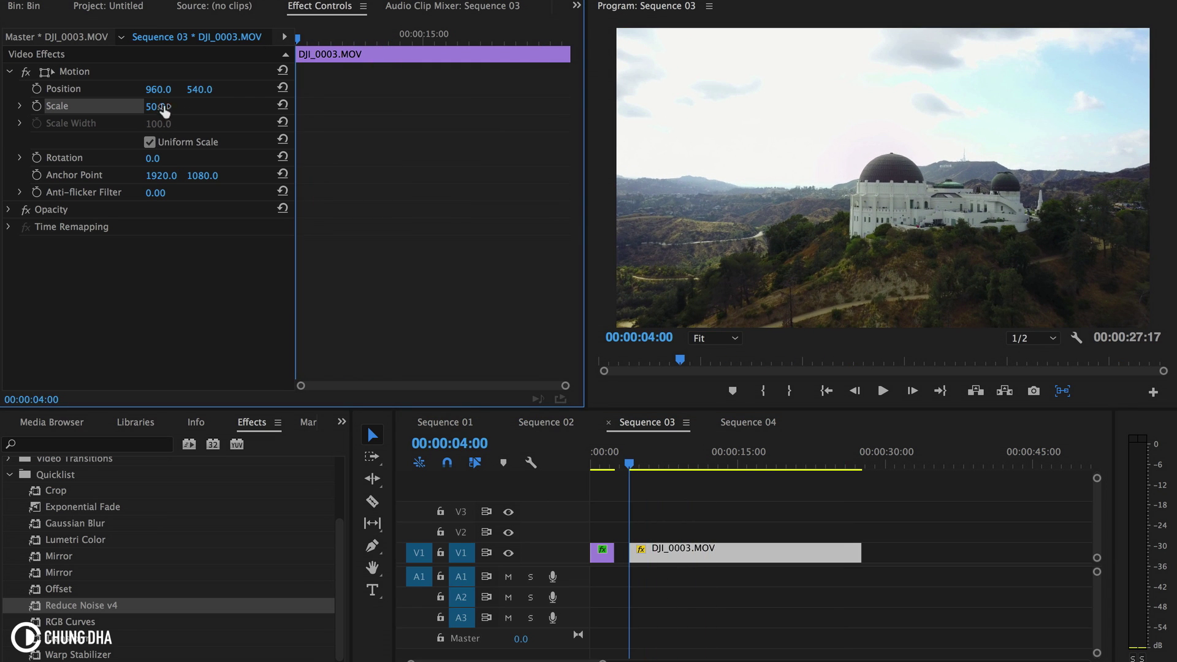
pyautogui.click(36, 105)
pyautogui.moveTo(367, 36); pyautogui.dragTo(544, 38)
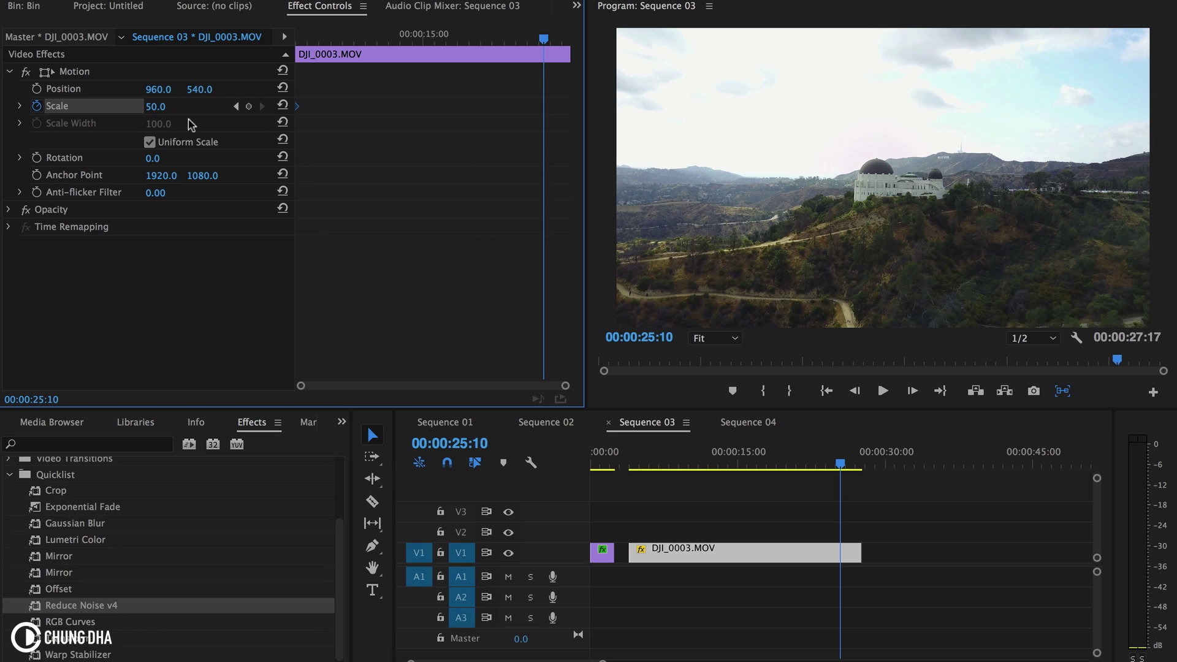
pyautogui.click(165, 105)
pyautogui.write('100')
pyautogui.press('Return')
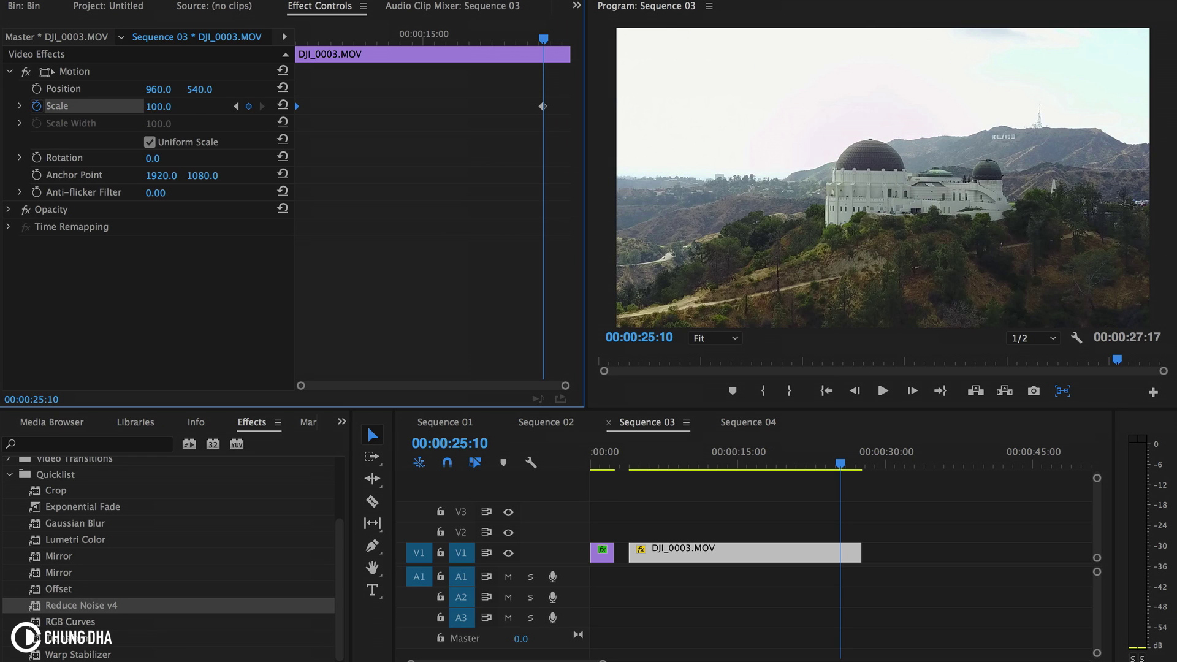
# Shift the end Scale keyframe slightly later and preview the zoom from the clip start
pyautogui.moveTo(543, 108); pyautogui.dragTo(557, 107)
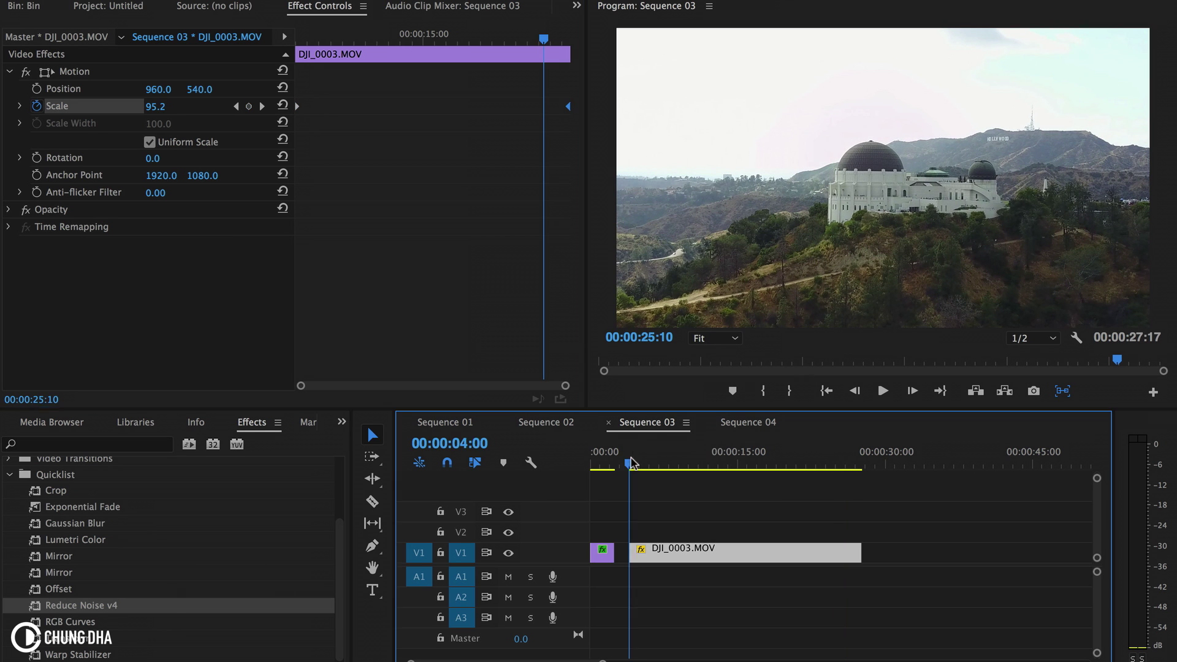
pyautogui.click(631, 461)
pyautogui.moveTo(634, 462)
pyautogui.mouseDown()
pyautogui.moveTo(848, 452)
pyautogui.moveTo(633, 459)
pyautogui.mouseUp()
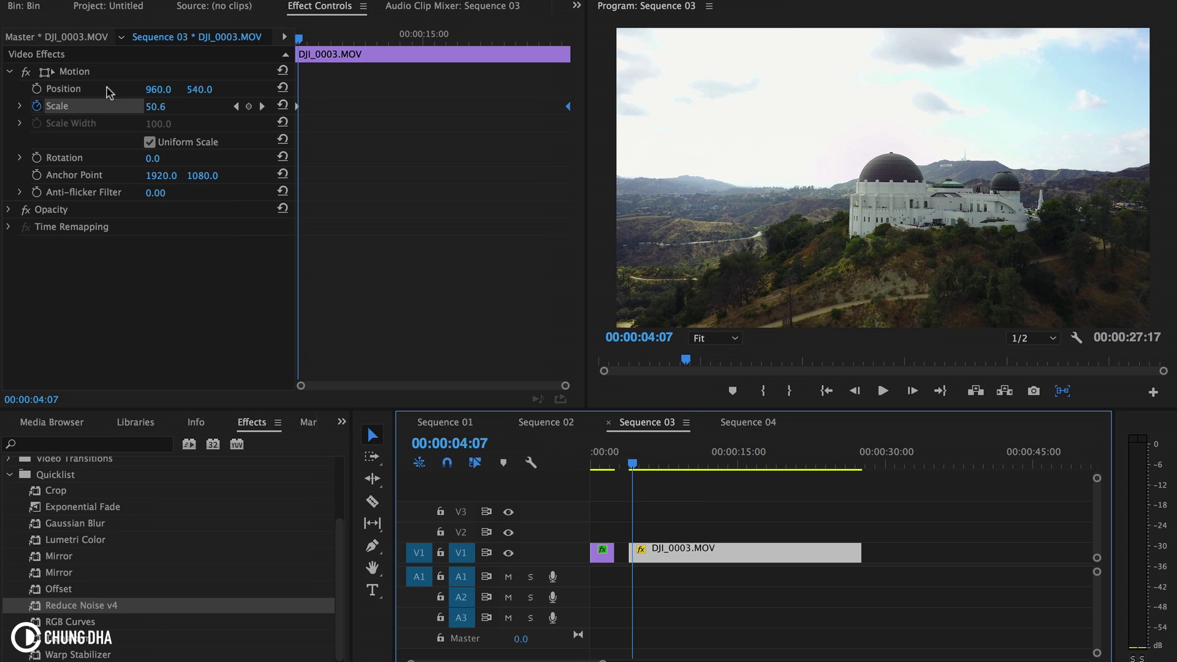
# Bring up the Speed/Duration settings for the drone clip with Cmd+R
pyautogui.rightClick(675, 550)
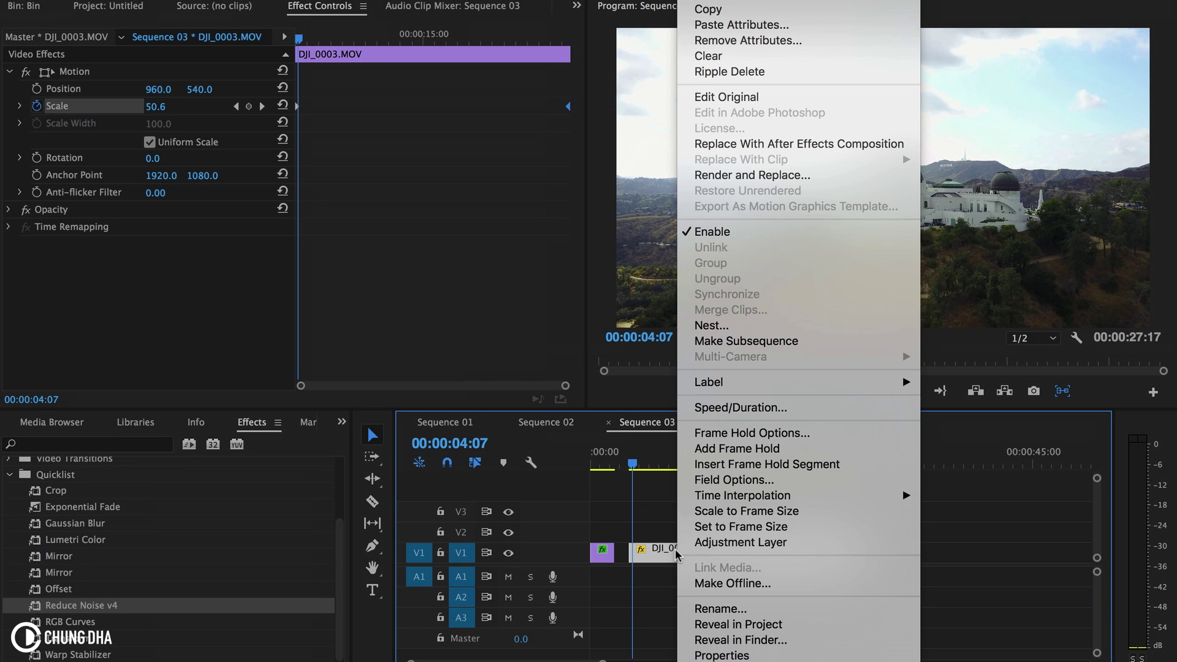
pyautogui.click(649, 562)
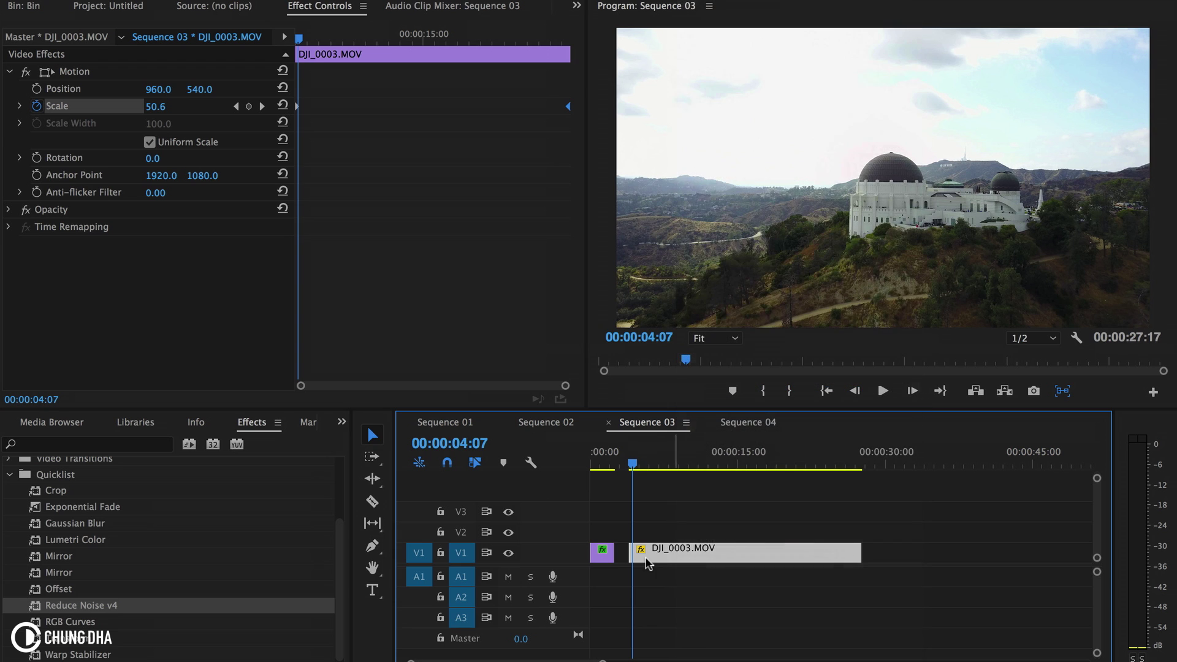
pyautogui.press('super+r')
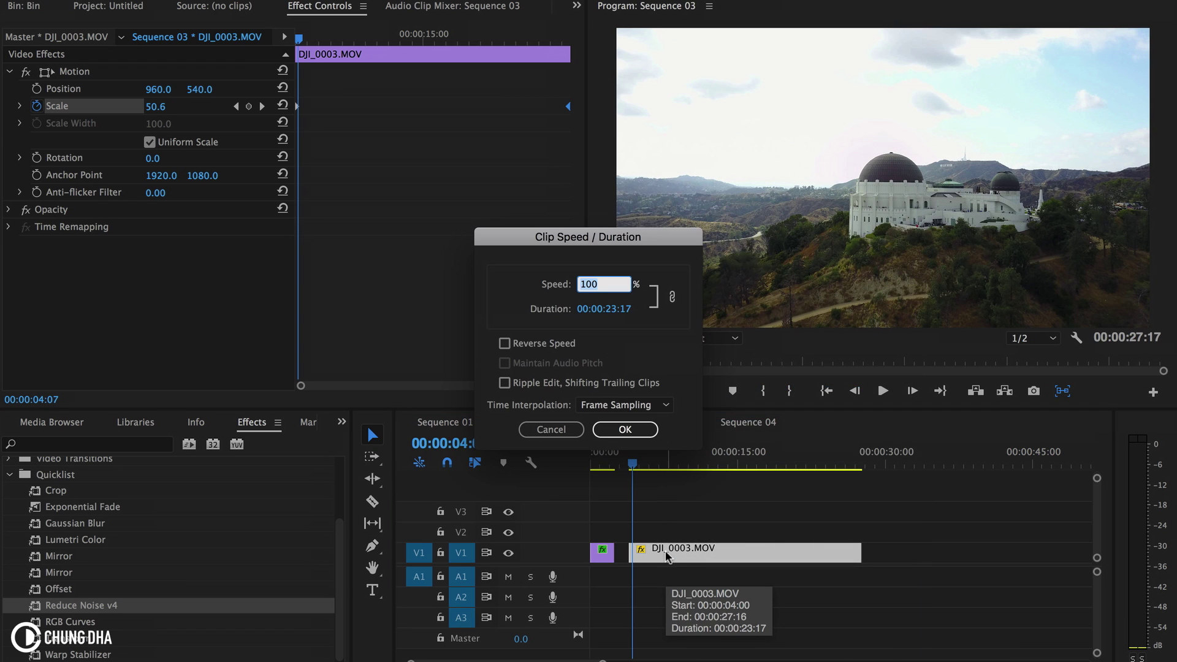
# Speed the drone clip up to 600% and return to just before it begins
pyautogui.write('600')
pyautogui.press('Return')
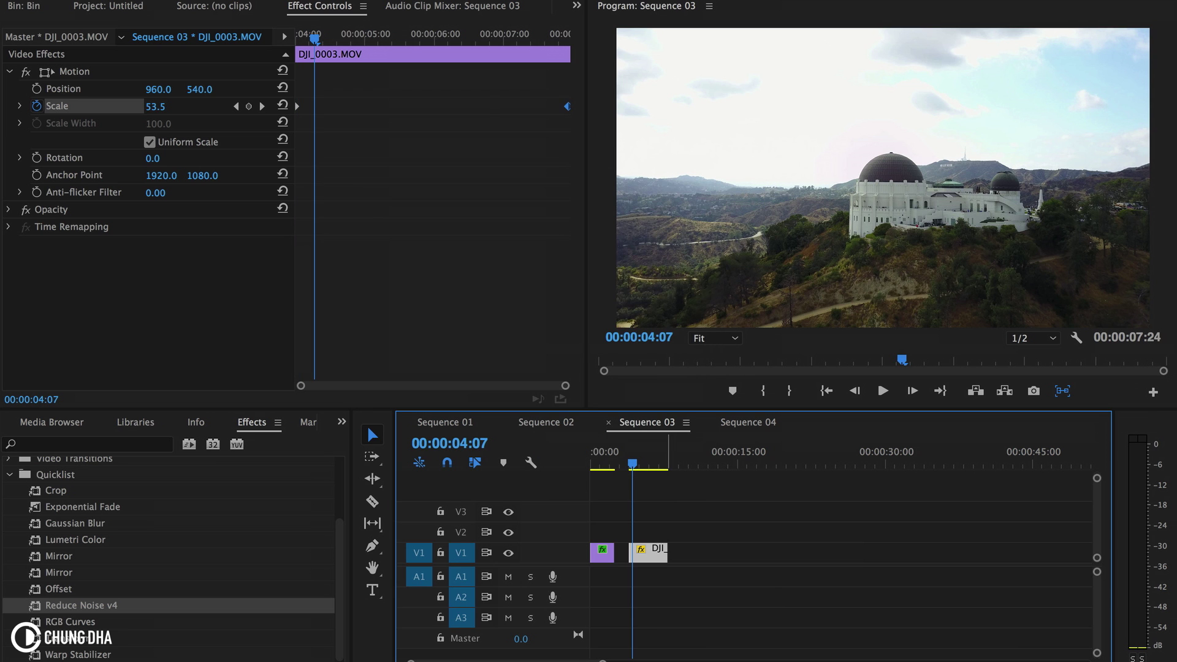
pyautogui.moveTo(631, 463); pyautogui.dragTo(624, 463)
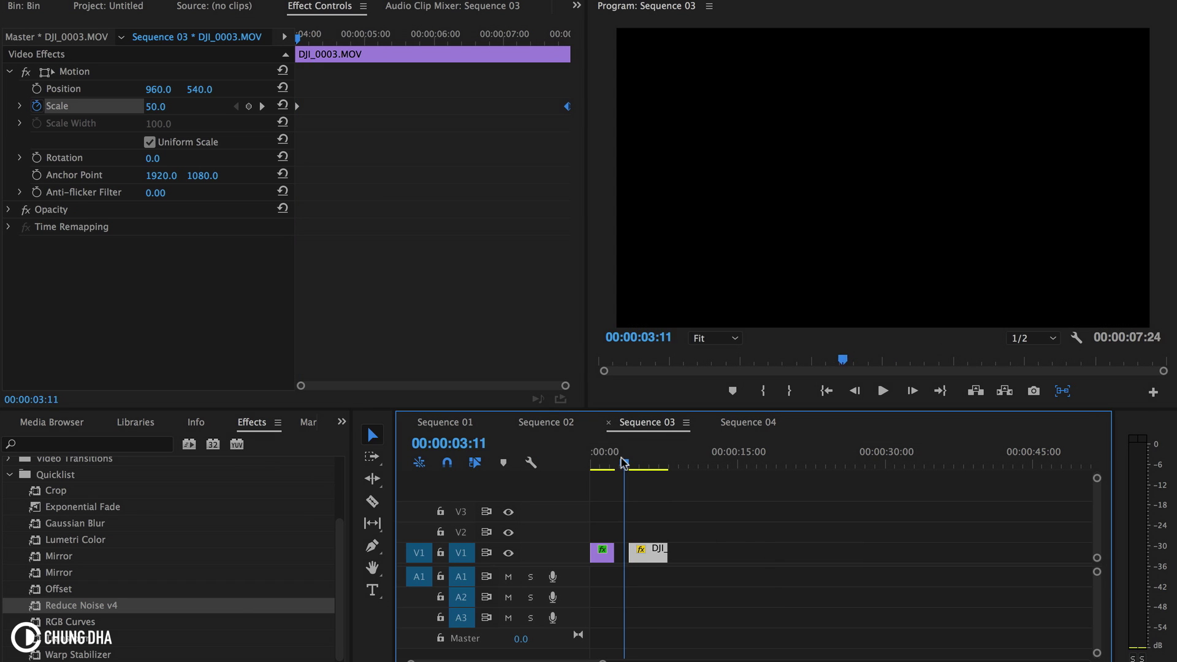
# Play the sped-up clip, scrub back to check the zoom, and save the project
pyautogui.press('space')
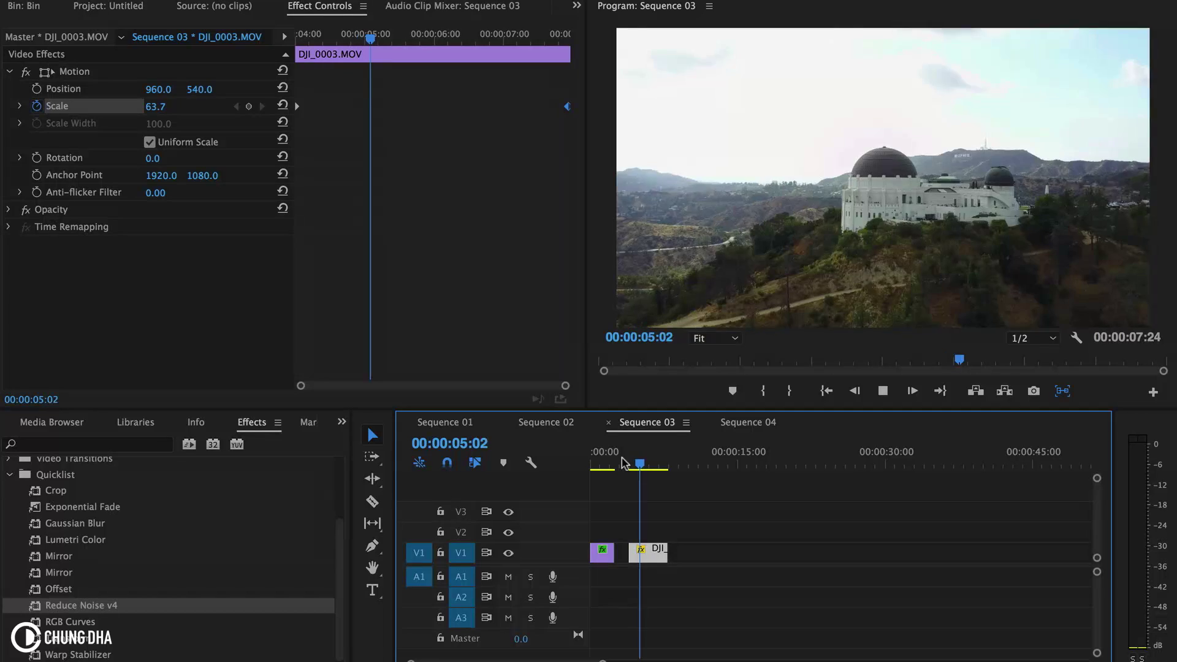
pyautogui.press('space')
pyautogui.moveTo(642, 466)
pyautogui.mouseDown()
pyautogui.moveTo(660, 466)
pyautogui.moveTo(634, 469)
pyautogui.mouseUp()
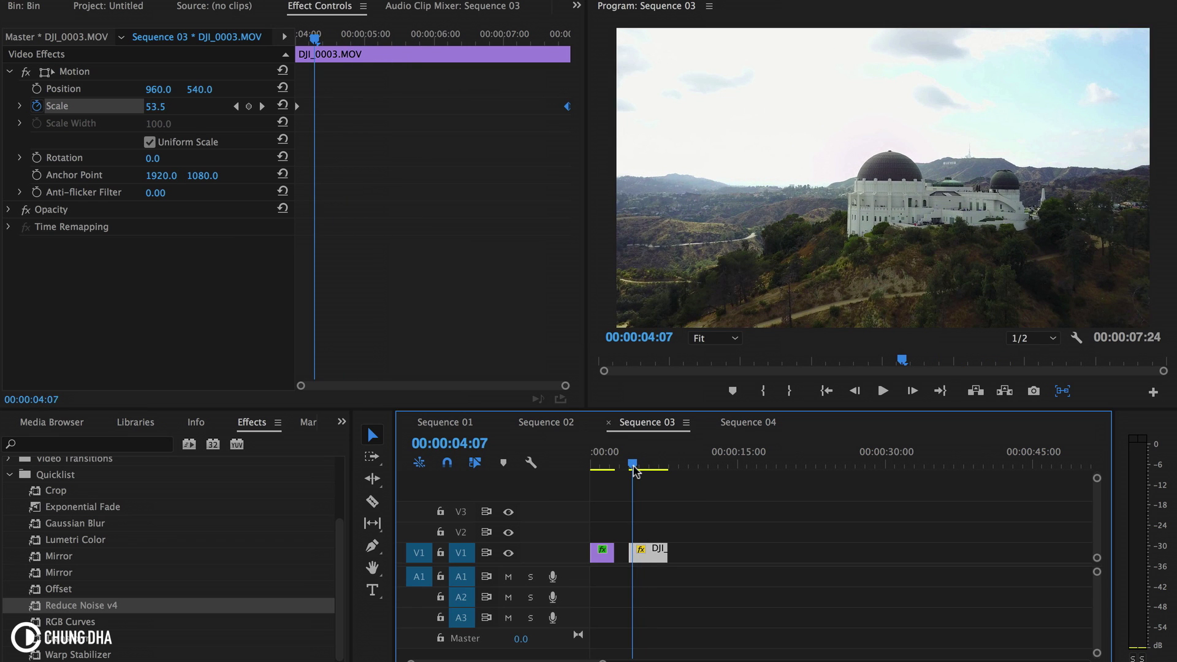
pyautogui.hotkey('ctrl', 's')
pyautogui.press('space')
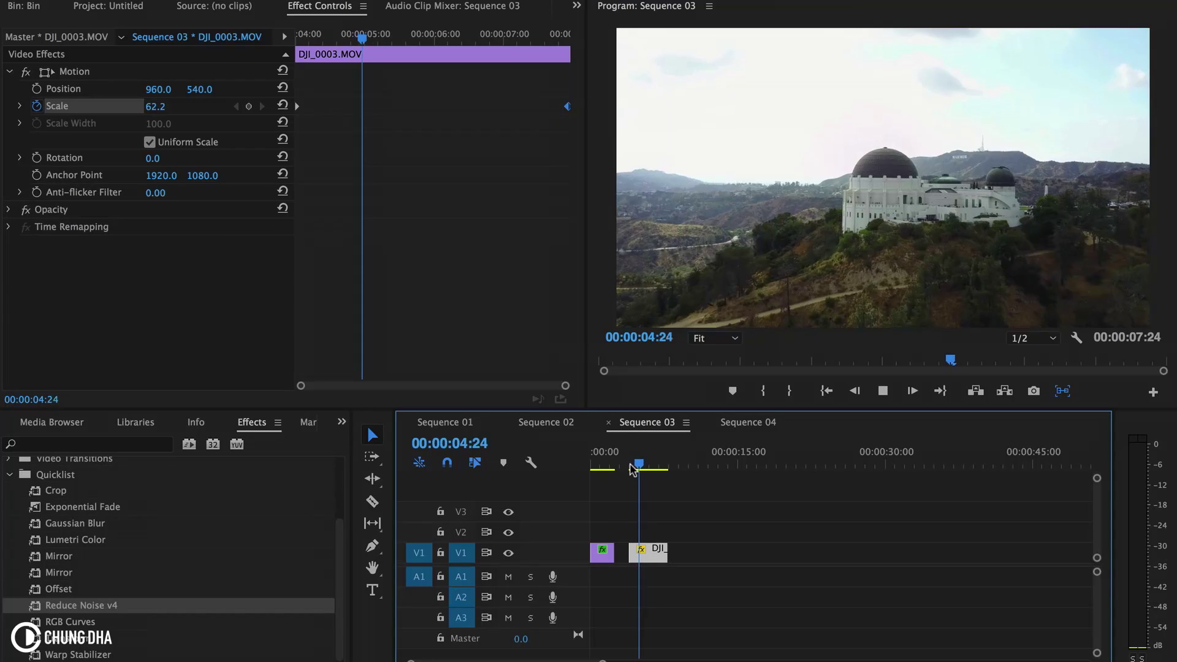
pyautogui.press('space')
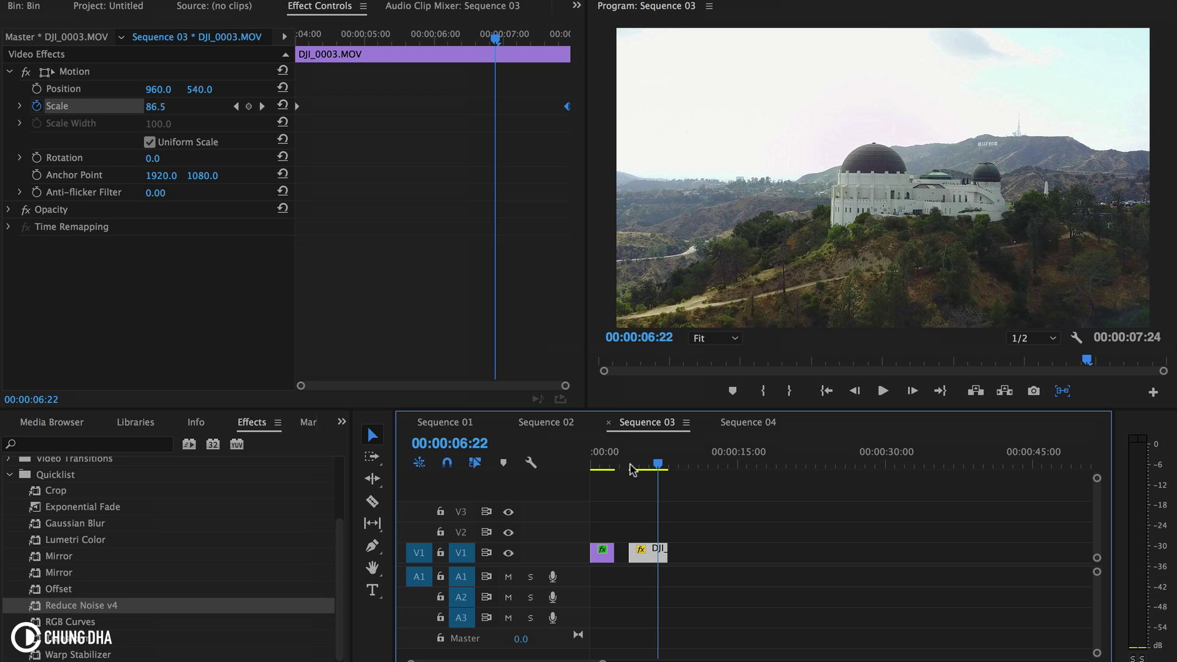
pyautogui.moveTo(632, 469); pyautogui.dragTo(663, 468)
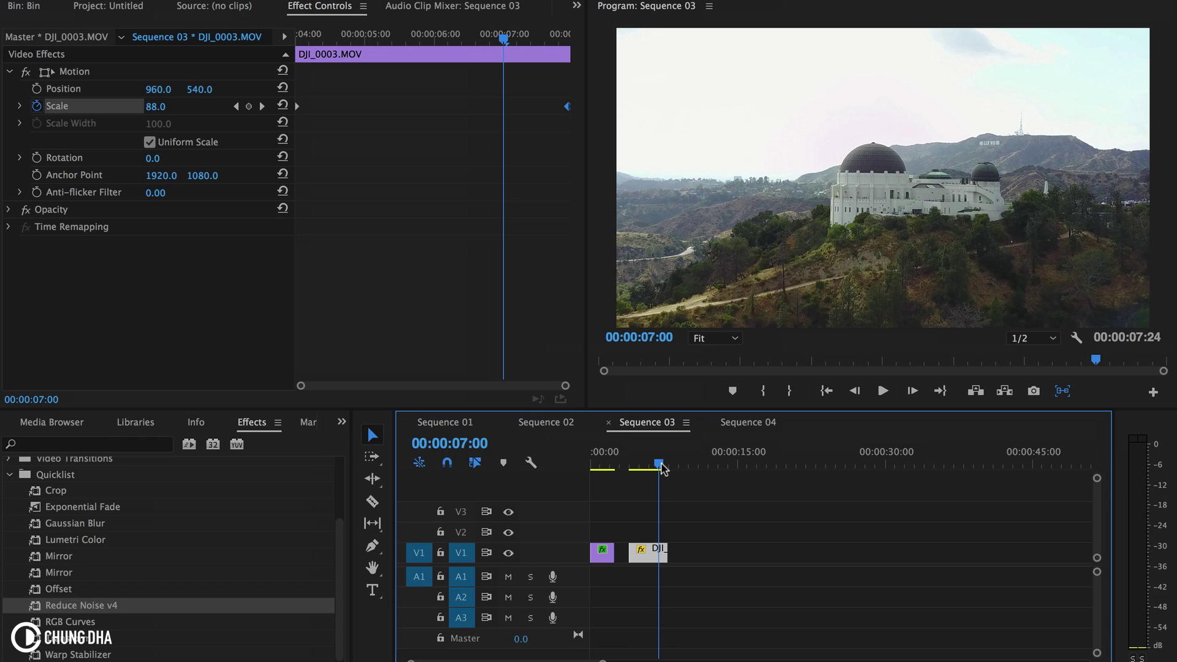